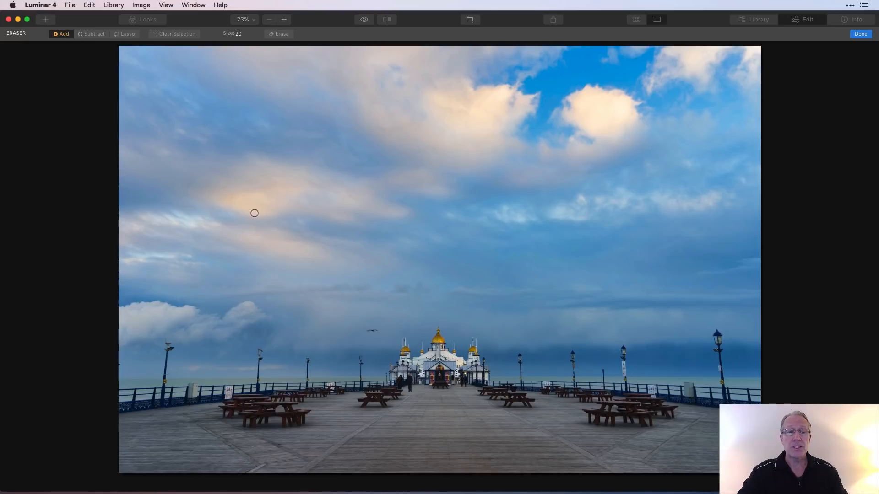
- Paint a zigzag selection across the cloudy sky with the size 20 eraser brush and clear the selection
{"action": "mouse_move", "coordinate": [253, 213]}
{"action": "left_mouse_down"}
{"action": "mouse_move", "coordinate": [457, 189]}
{"action": "mouse_move", "coordinate": [284, 153]}
{"action": "mouse_move", "coordinate": [382, 160]}
{"action": "mouse_move", "coordinate": [418, 128]}
{"action": "mouse_move", "coordinate": [481, 104]}
{"action": "left_mouse_up"}
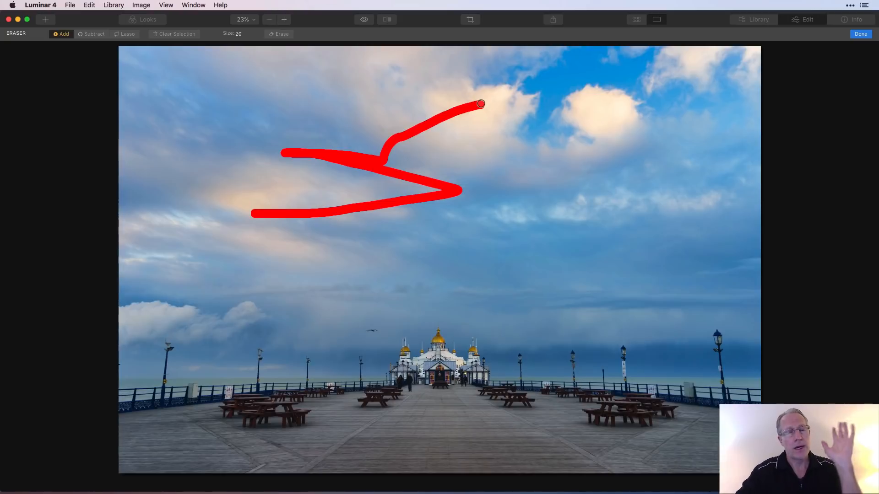
{"action": "left_click", "coordinate": [170, 35]}
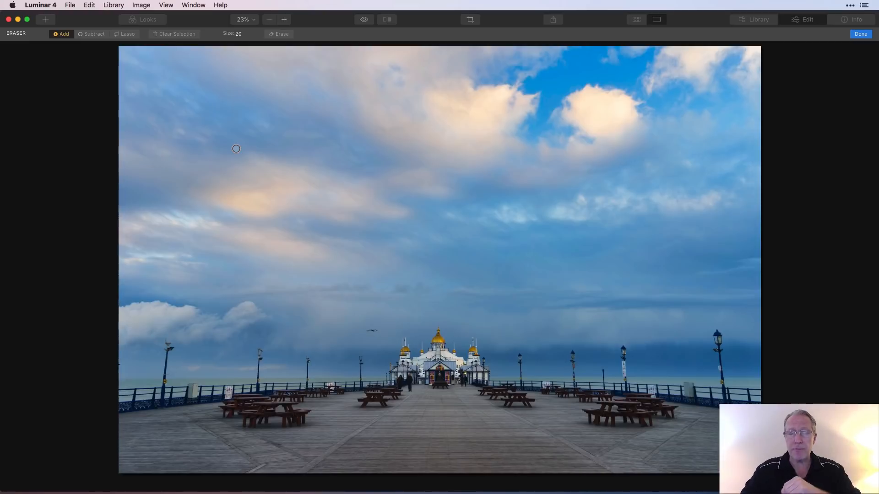
- Enlarge the eraser brush to size 140
{"action": "key", "text": "bracketright"}
{"action": "key", "text": "bracketright"}
{"action": "key", "text": "bracketright"}
{"action": "key", "text": "bracketright"}
{"action": "key", "text": "bracketright"}
{"action": "key", "text": "bracketright"}
{"action": "key", "text": "bracketright"}
{"action": "key", "text": "bracketright"}
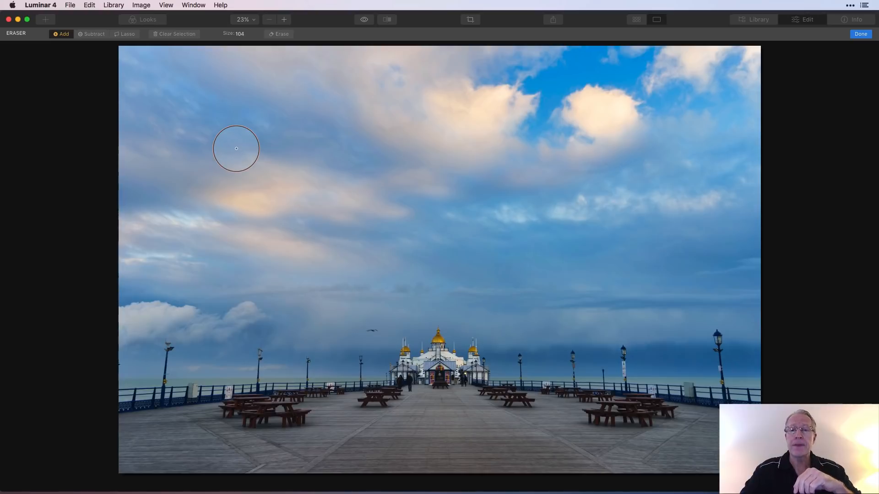
{"action": "key", "text": "bracketright"}
{"action": "key", "text": "bracketright"}
{"action": "key", "text": "bracketright"}
{"action": "key", "text": "bracketright"}
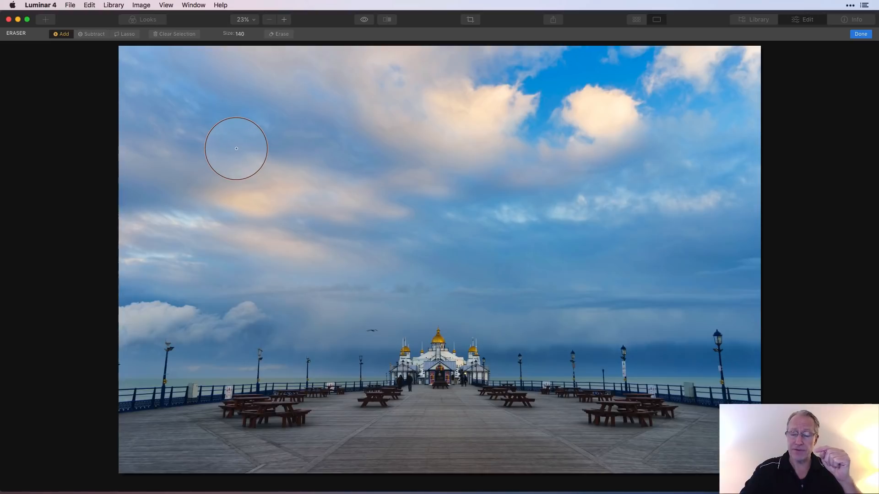
- Reduce the eraser brush to size 44
{"action": "key", "text": "bracketleft"}
{"action": "key", "text": "bracketleft"}
{"action": "key", "text": "bracketleft"}
{"action": "key", "text": "bracketleft"}
{"action": "key", "text": "bracketleft"}
{"action": "key", "text": "bracketleft"}
{"action": "key", "text": "bracketleft"}
{"action": "key", "text": "bracketleft"}
{"action": "key", "text": "bracketleft"}
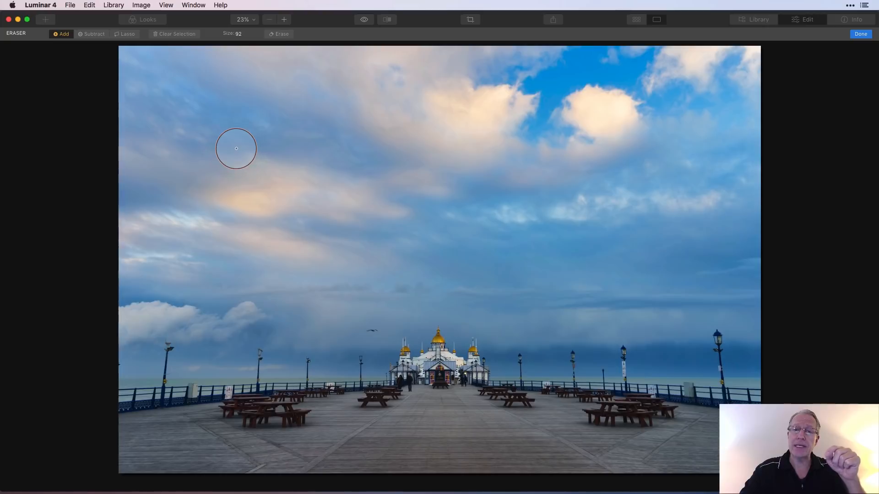
{"action": "key", "text": "bracketleft"}
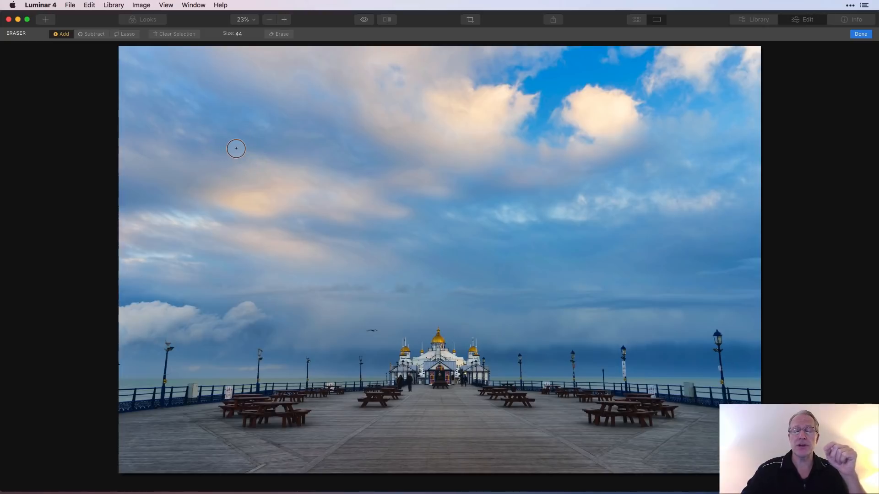
- Set the brush size to 20, scribble a looping selection over the upper-left sky, and clear it
{"action": "left_click", "coordinate": [244, 36]}
{"action": "mouse_move", "coordinate": [247, 46]}
{"action": "left_mouse_down"}
{"action": "mouse_move", "coordinate": [278, 45]}
{"action": "mouse_move", "coordinate": [231, 48]}
{"action": "left_mouse_up"}
{"action": "mouse_move", "coordinate": [232, 118]}
{"action": "left_mouse_down"}
{"action": "mouse_move", "coordinate": [343, 118]}
{"action": "mouse_move", "coordinate": [213, 139]}
{"action": "mouse_move", "coordinate": [265, 193]}
{"action": "mouse_move", "coordinate": [215, 182]}
{"action": "mouse_move", "coordinate": [247, 162]}
{"action": "mouse_move", "coordinate": [207, 112]}
{"action": "mouse_move", "coordinate": [262, 110]}
{"action": "mouse_move", "coordinate": [258, 141]}
{"action": "mouse_move", "coordinate": [203, 140]}
{"action": "left_mouse_up"}
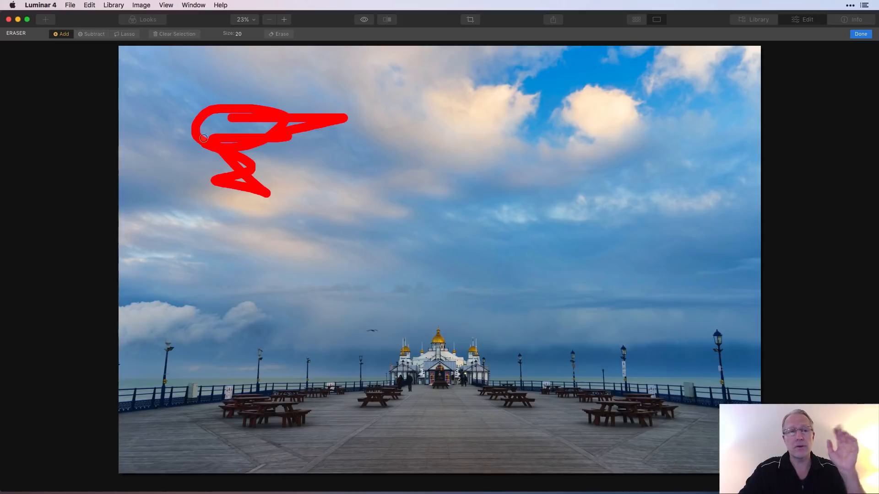
{"action": "left_click", "coordinate": [178, 35]}
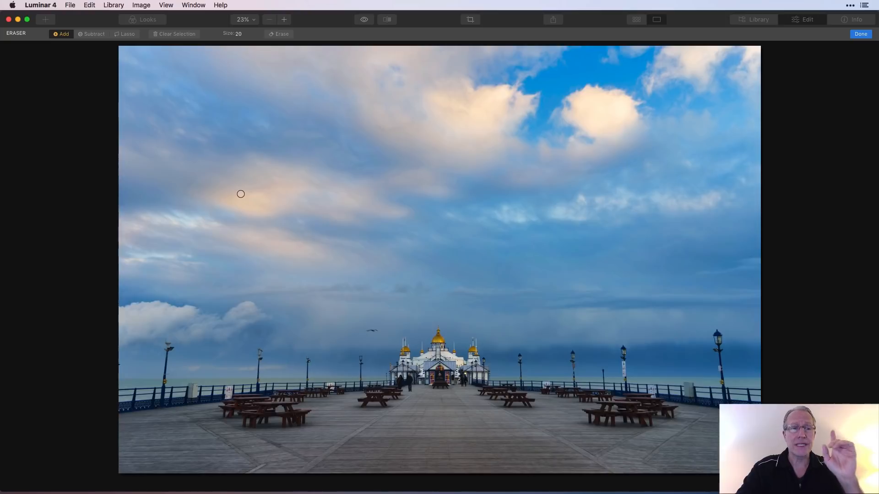
- Enlarge the eraser brush to size 104
{"action": "key", "text": "bracketright"}
{"action": "key", "text": "bracketright"}
{"action": "key", "text": "bracketright"}
{"action": "key", "text": "bracketright"}
{"action": "key", "text": "bracketright"}
{"action": "key", "text": "bracketright"}
{"action": "key", "text": "bracketright"}
{"action": "key", "text": "bracketright"}
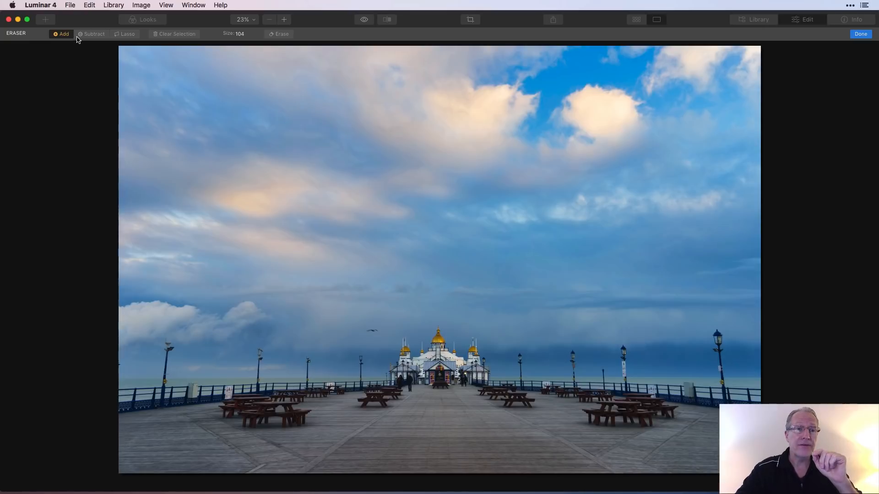
- Paint a broad selection over the clouds in the left half of the sky using Add mode
{"action": "left_click", "coordinate": [91, 34]}
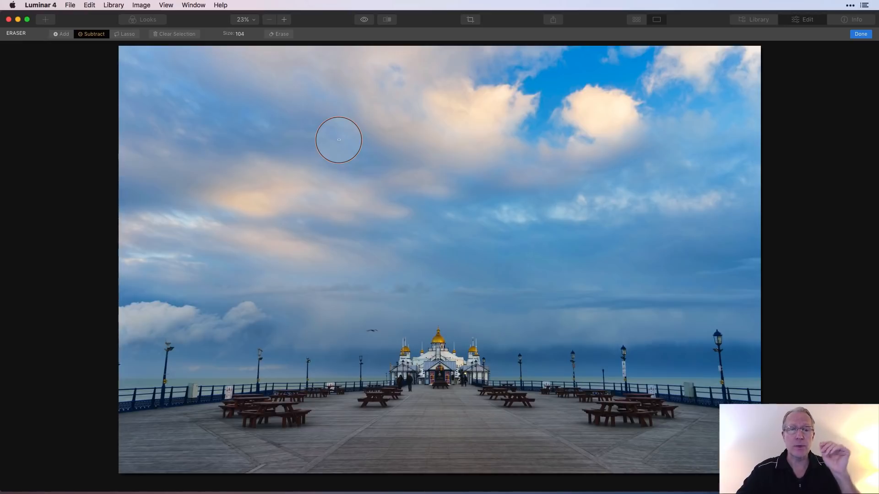
{"action": "left_click", "coordinate": [62, 35]}
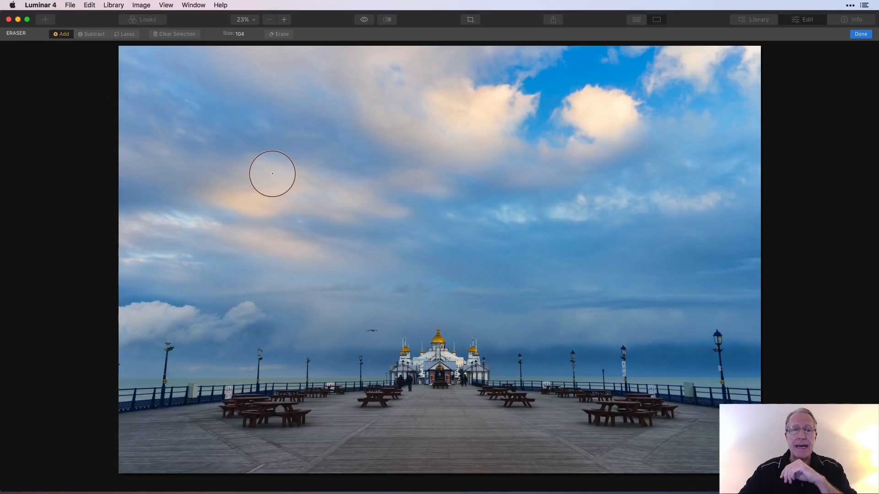
{"action": "mouse_move", "coordinate": [273, 174]}
{"action": "left_mouse_down"}
{"action": "mouse_move", "coordinate": [321, 165]}
{"action": "mouse_move", "coordinate": [401, 173]}
{"action": "mouse_move", "coordinate": [329, 201]}
{"action": "mouse_move", "coordinate": [344, 227]}
{"action": "mouse_move", "coordinate": [372, 238]}
{"action": "left_mouse_up"}
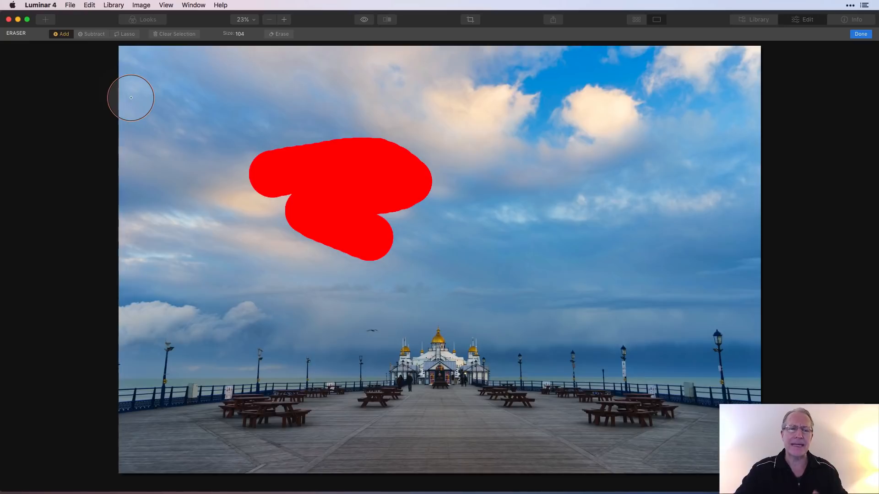
- Subtract the whole painted area from the selection, starting along its upper edge
{"action": "left_click", "coordinate": [95, 36]}
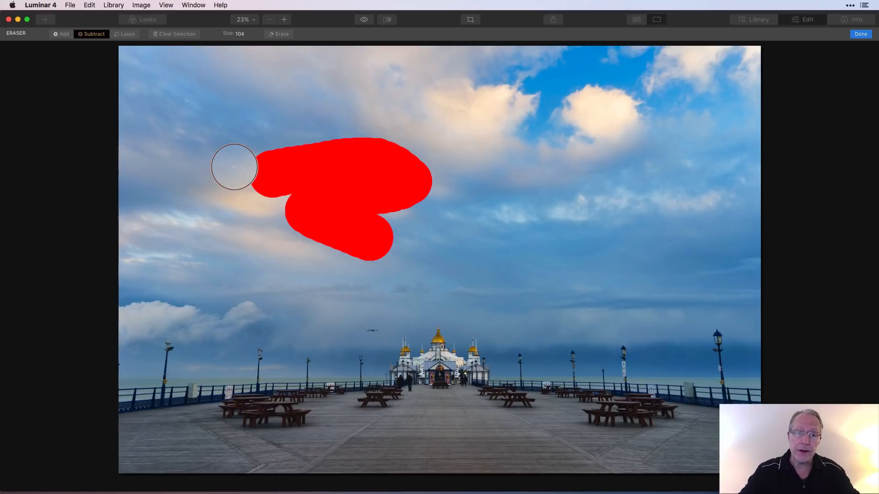
{"action": "mouse_move", "coordinate": [234, 166]}
{"action": "left_mouse_down"}
{"action": "mouse_move", "coordinate": [245, 153]}
{"action": "mouse_move", "coordinate": [288, 139]}
{"action": "mouse_move", "coordinate": [365, 127]}
{"action": "left_mouse_up"}
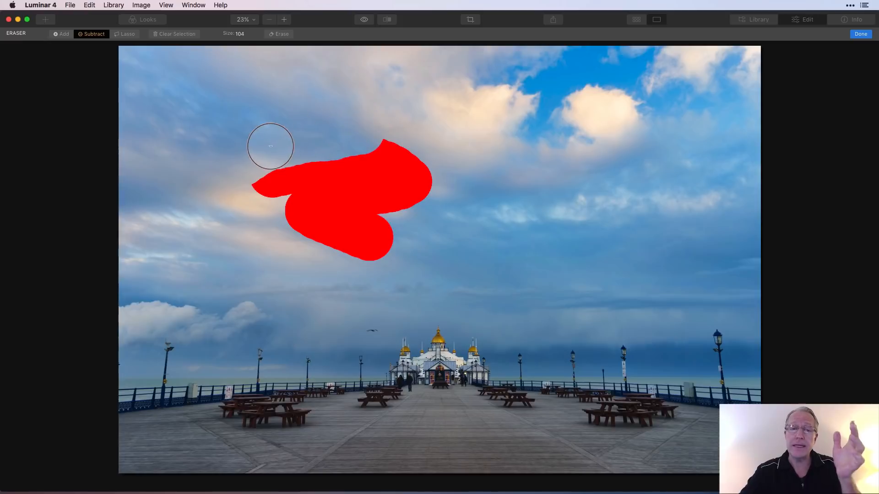
{"action": "mouse_move", "coordinate": [271, 146]}
{"action": "left_mouse_down"}
{"action": "mouse_move", "coordinate": [256, 170]}
{"action": "mouse_move", "coordinate": [278, 176]}
{"action": "mouse_move", "coordinate": [274, 221]}
{"action": "mouse_move", "coordinate": [325, 251]}
{"action": "mouse_move", "coordinate": [405, 262]}
{"action": "mouse_move", "coordinate": [415, 259]}
{"action": "mouse_move", "coordinate": [387, 236]}
{"action": "mouse_move", "coordinate": [377, 208]}
{"action": "mouse_move", "coordinate": [441, 205]}
{"action": "mouse_move", "coordinate": [416, 153]}
{"action": "mouse_move", "coordinate": [303, 155]}
{"action": "mouse_move", "coordinate": [432, 183]}
{"action": "mouse_move", "coordinate": [272, 174]}
{"action": "mouse_move", "coordinate": [383, 207]}
{"action": "mouse_move", "coordinate": [322, 209]}
{"action": "mouse_move", "coordinate": [344, 231]}
{"action": "mouse_move", "coordinate": [385, 243]}
{"action": "left_mouse_up"}
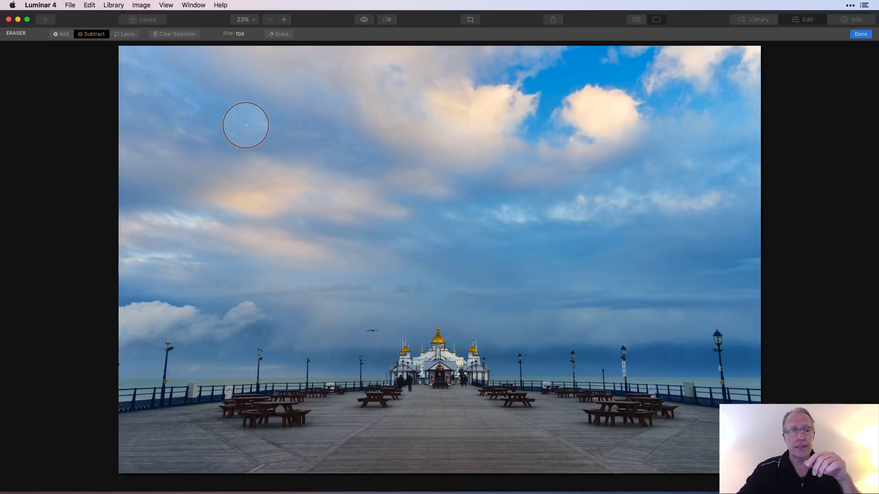
- Add a thick horizontal band to the selection across the left half of the sky
{"action": "left_click", "coordinate": [62, 35]}
{"action": "left_click_drag", "start_coordinate": [255, 175], "coordinate": [437, 175]}
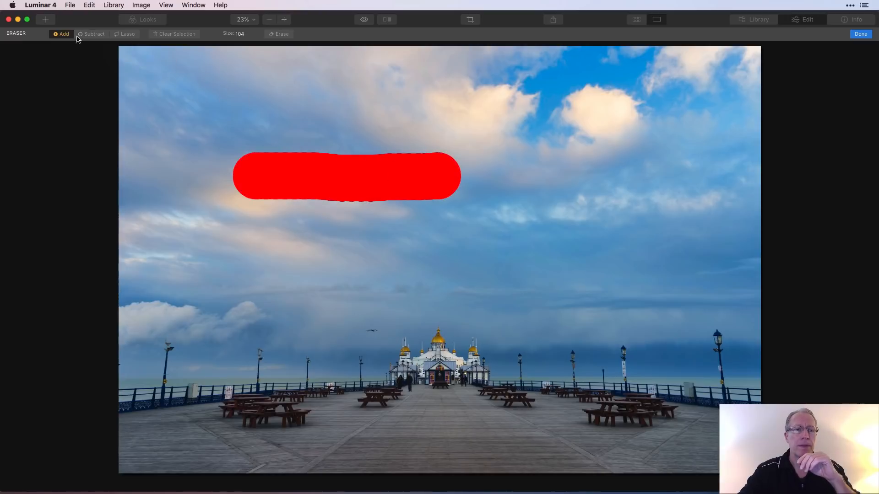
- Subtract the right end of the horizontal band and clear the remaining selection
{"action": "left_click", "coordinate": [91, 34]}
{"action": "mouse_move", "coordinate": [446, 181]}
{"action": "left_mouse_down"}
{"action": "mouse_move", "coordinate": [438, 150]}
{"action": "mouse_move", "coordinate": [433, 203]}
{"action": "mouse_move", "coordinate": [418, 149]}
{"action": "mouse_move", "coordinate": [413, 197]}
{"action": "left_mouse_up"}
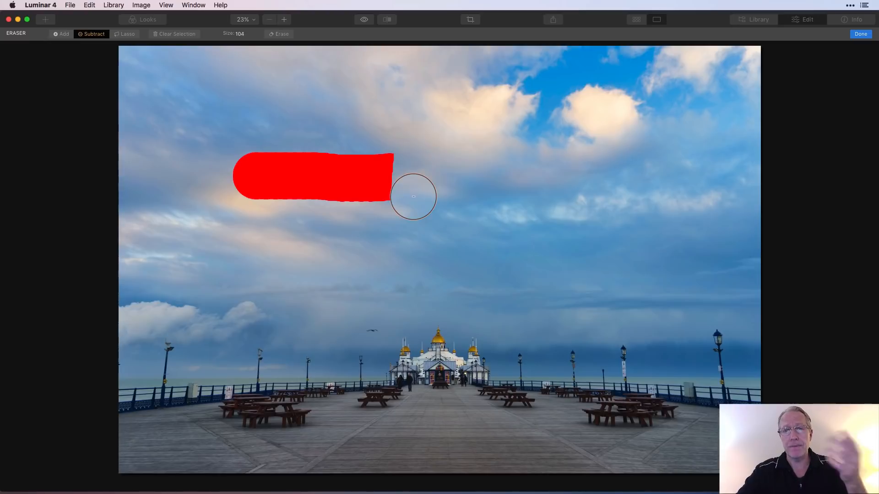
{"action": "left_click", "coordinate": [179, 37]}
- Return to Add mode and reduce the eraser brush to size 20
{"action": "left_click", "coordinate": [65, 36]}
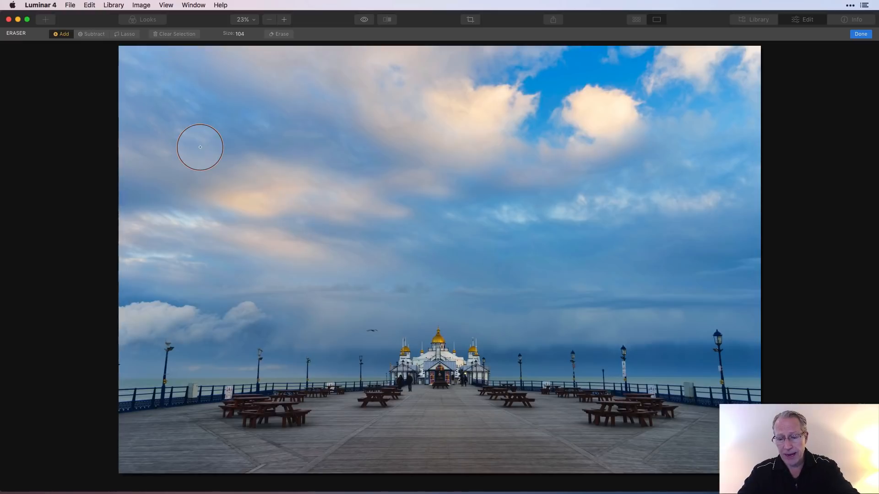
{"action": "key", "text": "bracketleft"}
{"action": "key", "text": "bracketleft"}
{"action": "key", "text": "bracketleft"}
{"action": "key", "text": "bracketleft"}
{"action": "key", "text": "bracketleft"}
{"action": "key", "text": "bracketleft"}
{"action": "key", "text": "bracketleft"}
{"action": "key", "text": "bracketleft"}
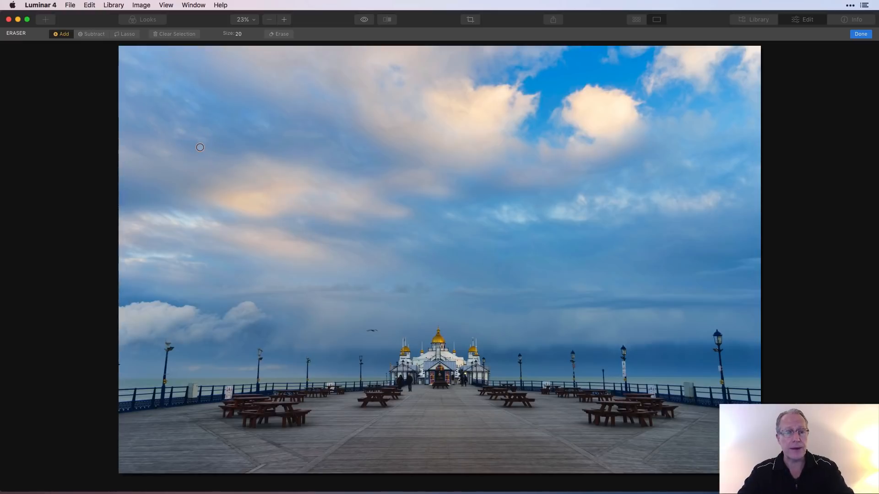
- Mark a single spot in the upper-left sky and clear the selection
{"action": "left_click", "coordinate": [214, 144]}
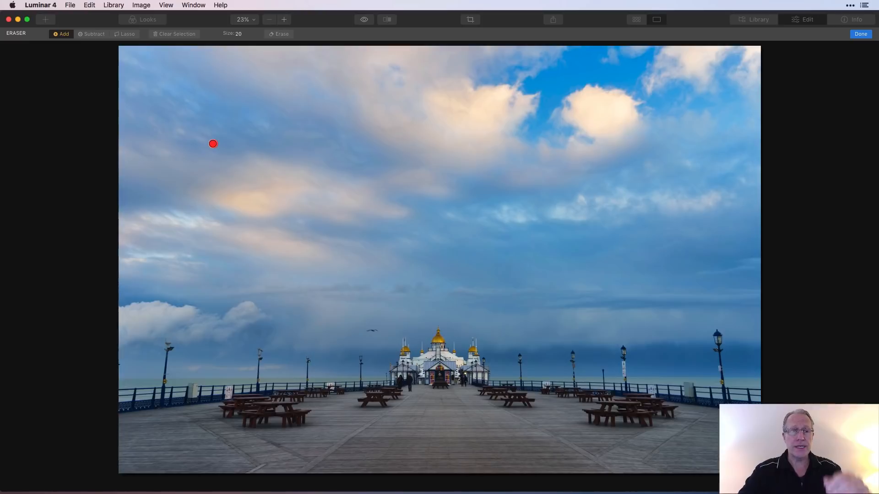
{"action": "left_click", "coordinate": [194, 35]}
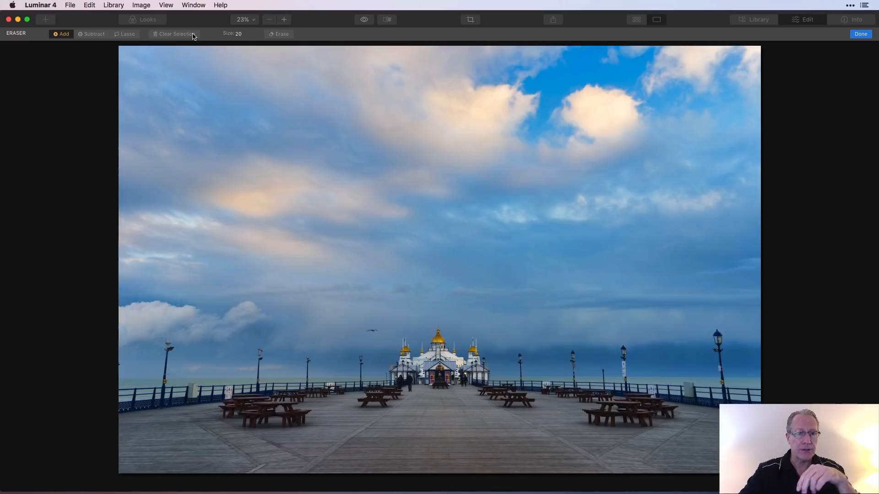
- Select an irregular, closed polygon in the upper-left sky with the Lasso
{"action": "left_click", "coordinate": [127, 35]}
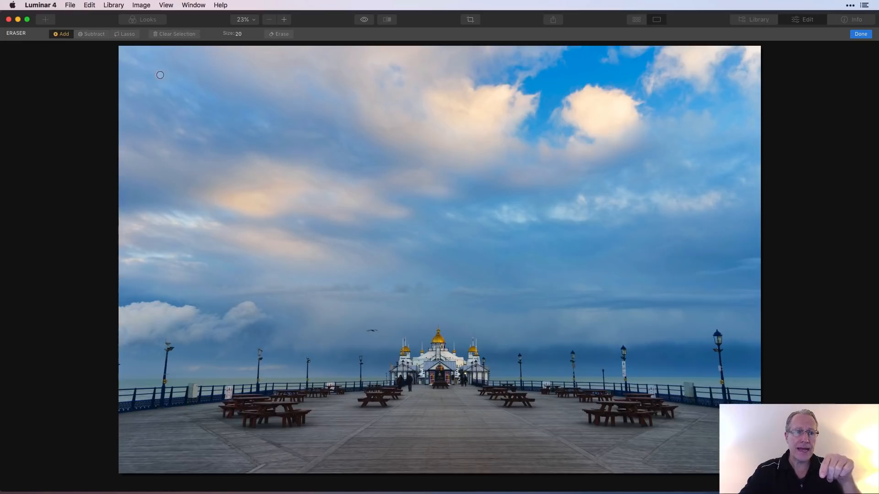
{"action": "left_click", "coordinate": [124, 34]}
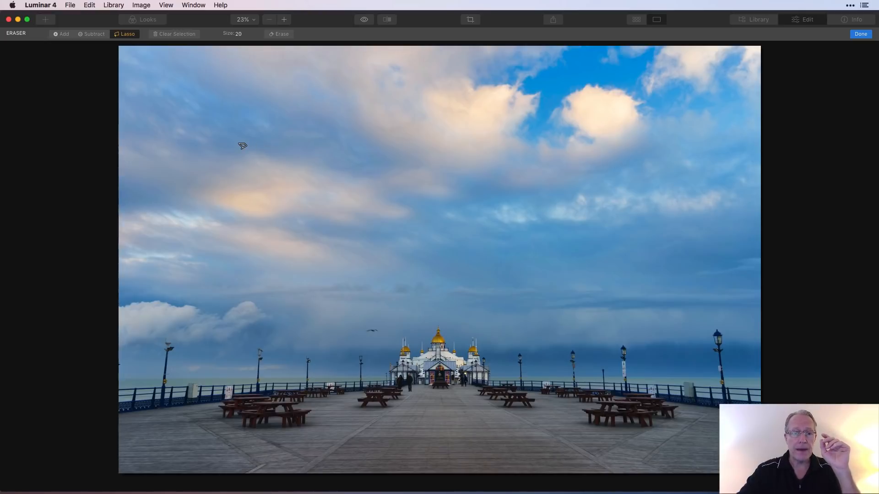
{"action": "left_click_drag", "start_coordinate": [242, 146], "coordinate": [415, 132]}
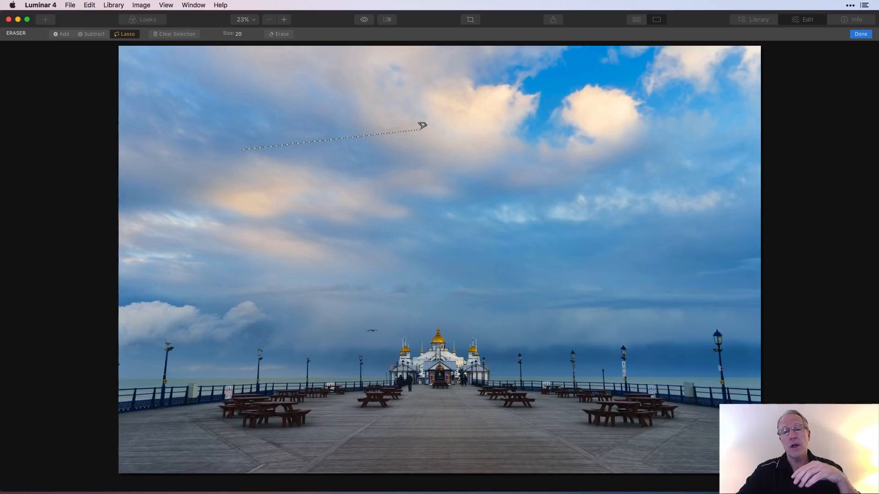
{"action": "left_click", "coordinate": [421, 130]}
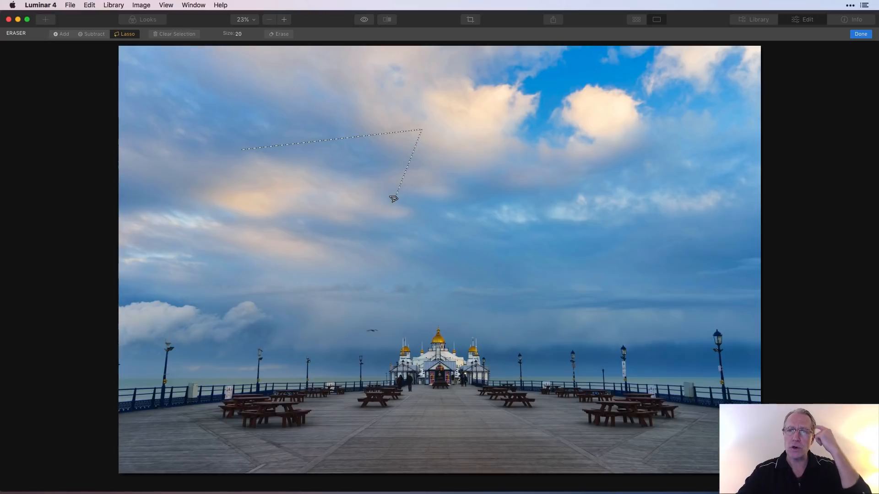
{"action": "left_click", "coordinate": [375, 182]}
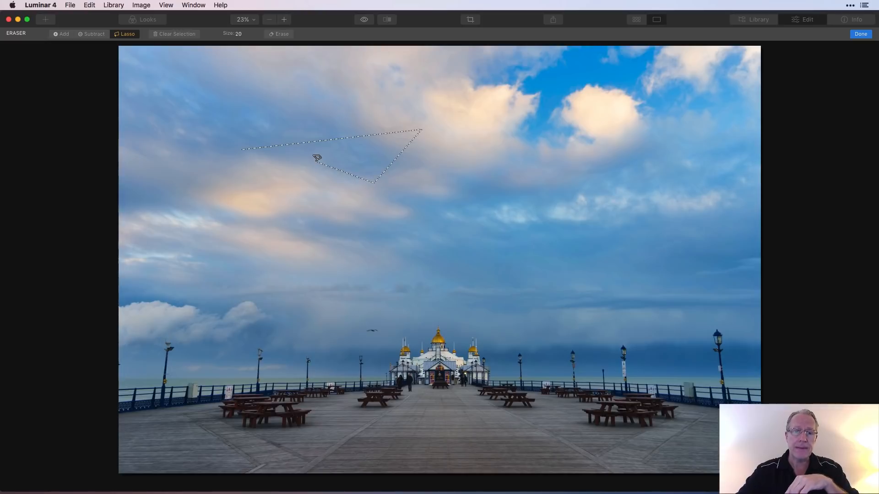
{"action": "left_click", "coordinate": [316, 161]}
{"action": "left_click", "coordinate": [270, 195]}
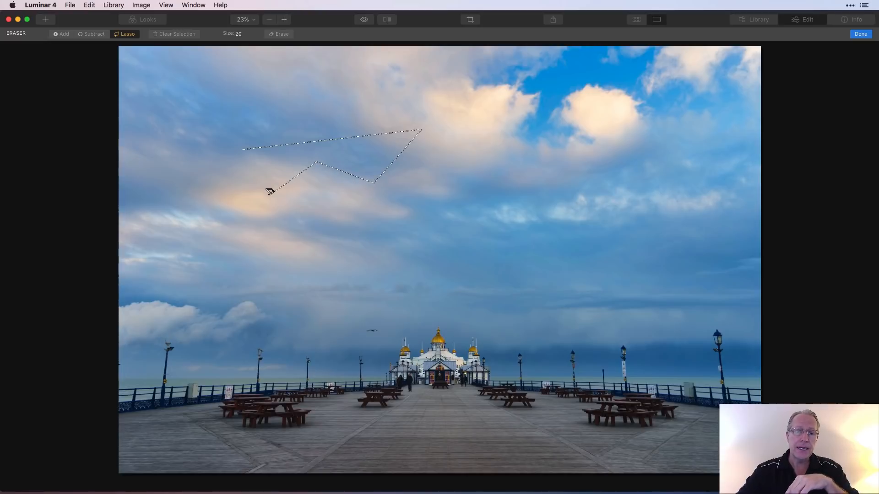
{"action": "left_click", "coordinate": [195, 168]}
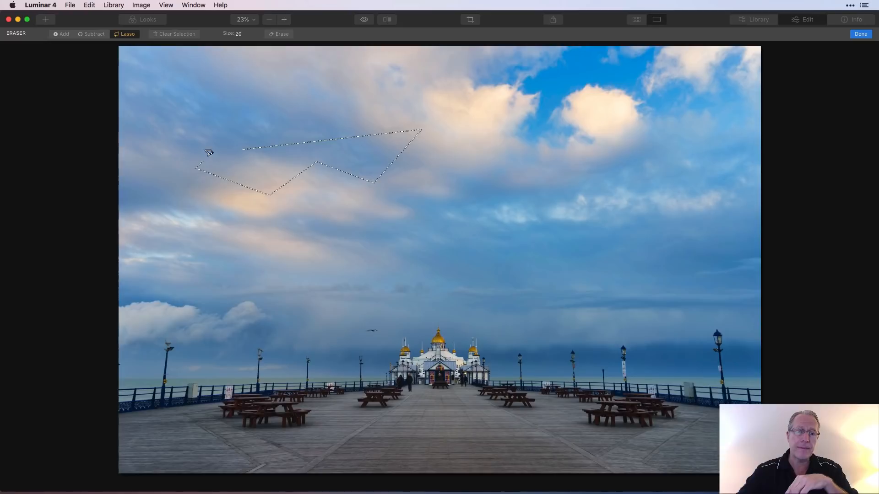
{"action": "left_click", "coordinate": [213, 93]}
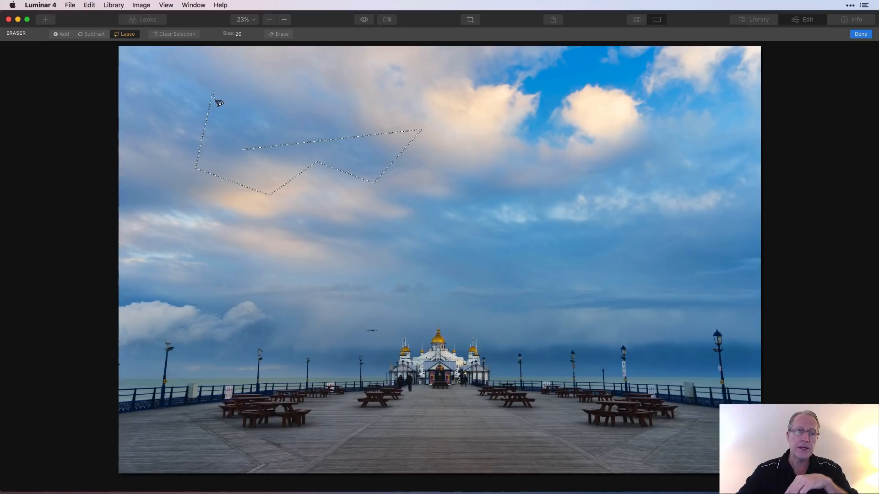
{"action": "left_click", "coordinate": [242, 146]}
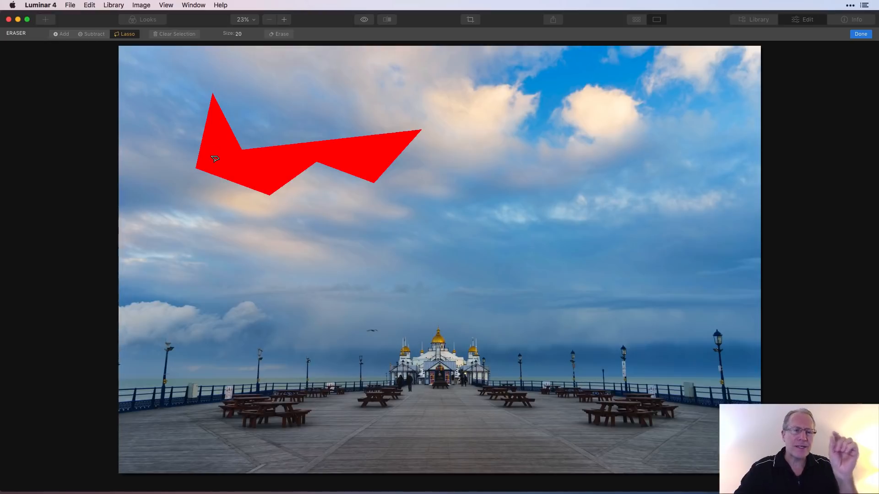
- Subtract the upper-left peak, left edge and lower-left portion of the lassoed area from the selection
{"action": "left_click", "coordinate": [94, 34]}
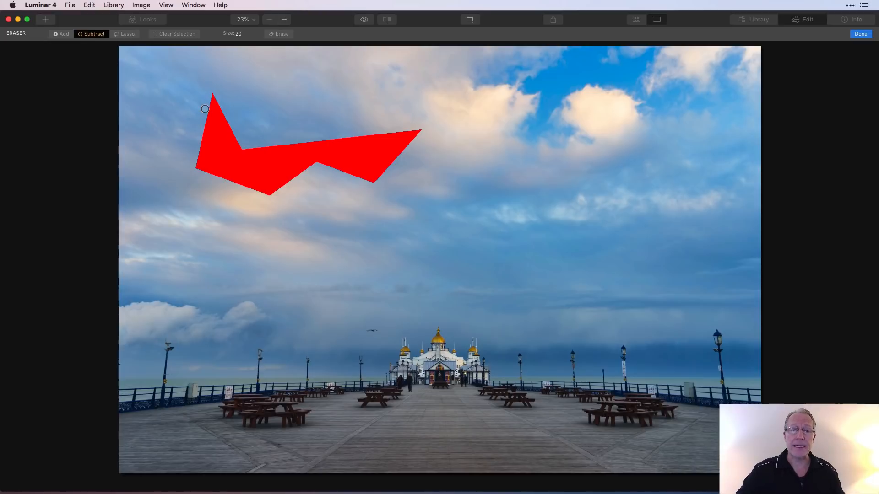
{"action": "mouse_move", "coordinate": [209, 93]}
{"action": "left_mouse_down"}
{"action": "mouse_move", "coordinate": [207, 114]}
{"action": "mouse_move", "coordinate": [224, 116]}
{"action": "mouse_move", "coordinate": [204, 126]}
{"action": "mouse_move", "coordinate": [226, 122]}
{"action": "mouse_move", "coordinate": [202, 134]}
{"action": "mouse_move", "coordinate": [205, 170]}
{"action": "left_mouse_up"}
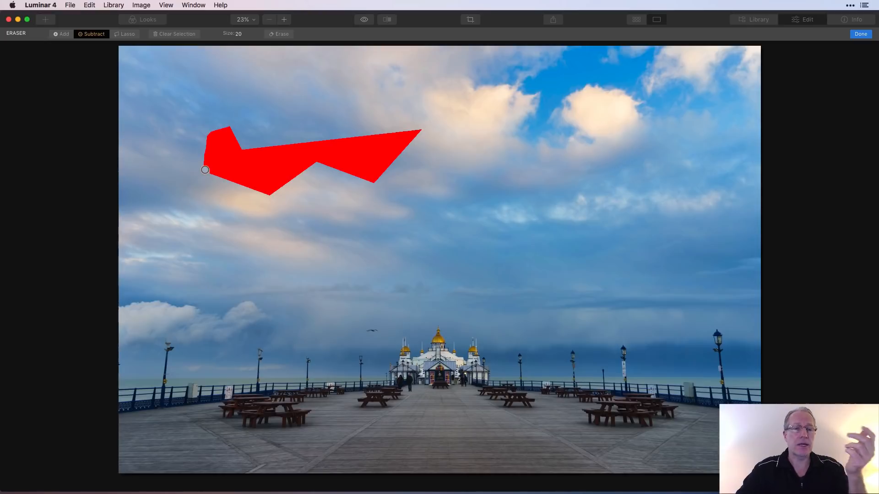
{"action": "mouse_move", "coordinate": [205, 169]}
{"action": "left_mouse_down"}
{"action": "mouse_move", "coordinate": [228, 169]}
{"action": "mouse_move", "coordinate": [247, 183]}
{"action": "mouse_move", "coordinate": [216, 173]}
{"action": "mouse_move", "coordinate": [268, 190]}
{"action": "mouse_move", "coordinate": [249, 184]}
{"action": "mouse_move", "coordinate": [280, 188]}
{"action": "mouse_move", "coordinate": [260, 177]}
{"action": "mouse_move", "coordinate": [296, 178]}
{"action": "mouse_move", "coordinate": [275, 175]}
{"action": "left_mouse_up"}
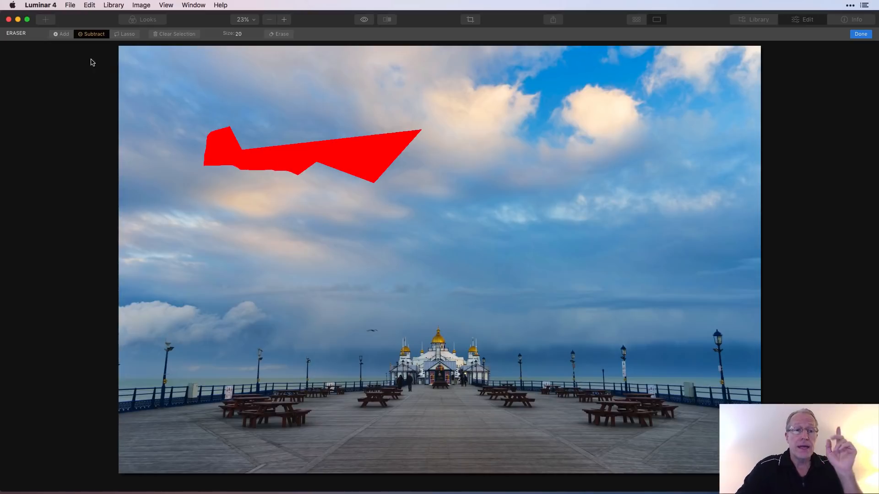
- Add a small rounded patch to the selection in the sky below the lassoed area
{"action": "left_click", "coordinate": [63, 36]}
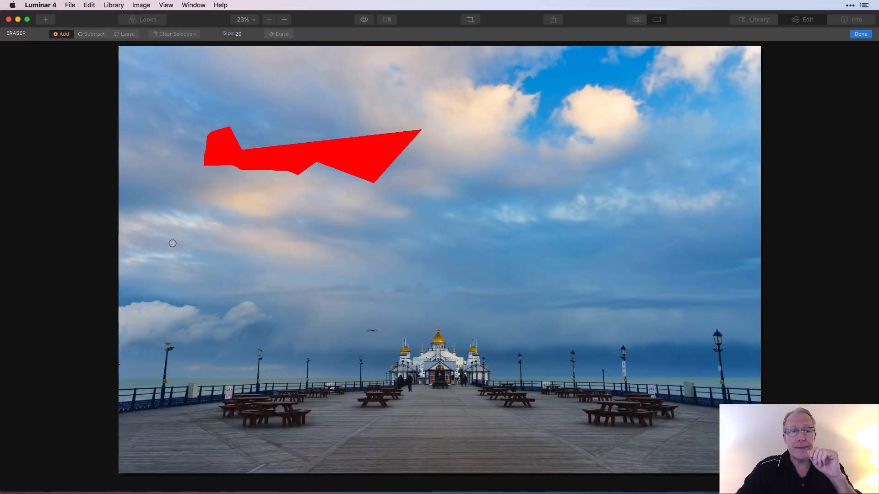
{"action": "mouse_move", "coordinate": [212, 202]}
{"action": "left_mouse_down"}
{"action": "mouse_move", "coordinate": [231, 216]}
{"action": "mouse_move", "coordinate": [210, 204]}
{"action": "mouse_move", "coordinate": [213, 219]}
{"action": "mouse_move", "coordinate": [232, 218]}
{"action": "left_mouse_up"}
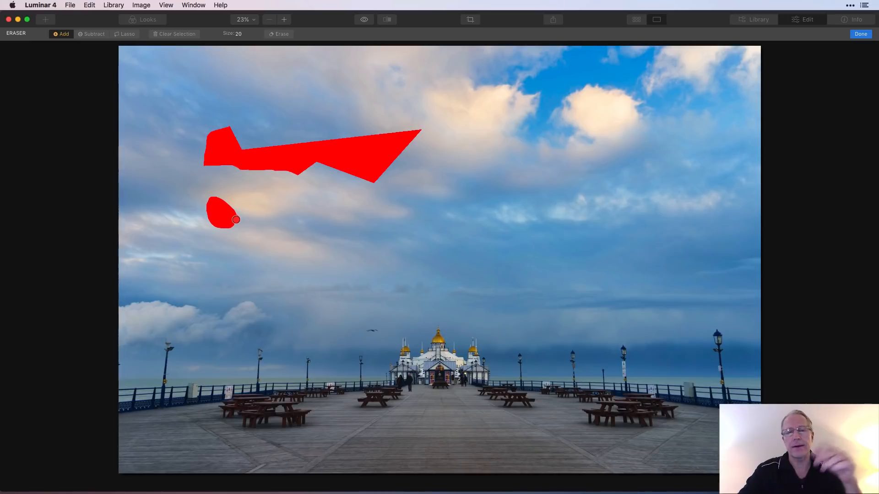
- Add a short stroke in the mid-sky and one over the flying bird, and clear the entire selection
{"action": "left_click_drag", "start_coordinate": [323, 226], "coordinate": [334, 246]}
{"action": "left_click_drag", "start_coordinate": [363, 332], "coordinate": [381, 330]}
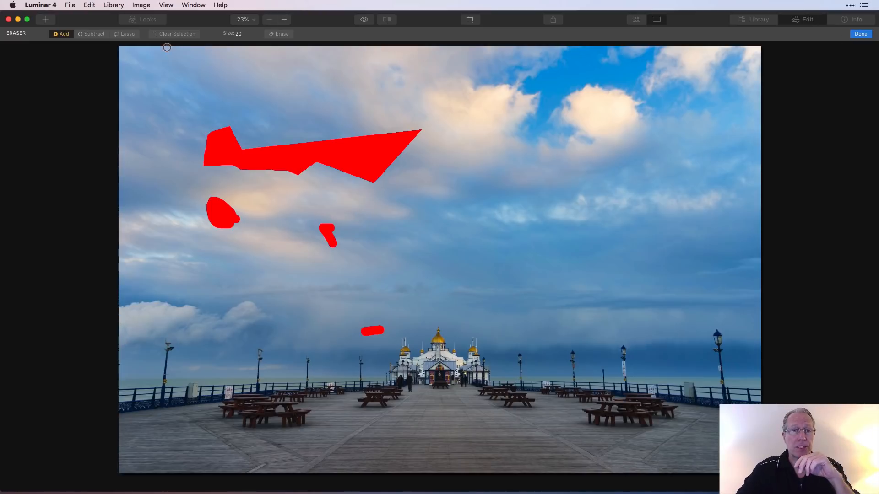
{"action": "left_click", "coordinate": [174, 35]}
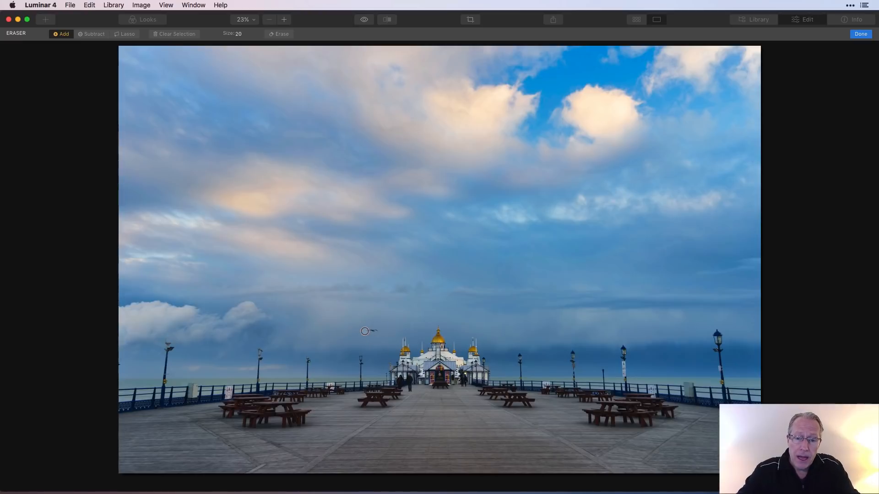
- Mark the flying bird beside the pier building and erase it from the sky
{"action": "left_click_drag", "start_coordinate": [365, 332], "coordinate": [377, 332]}
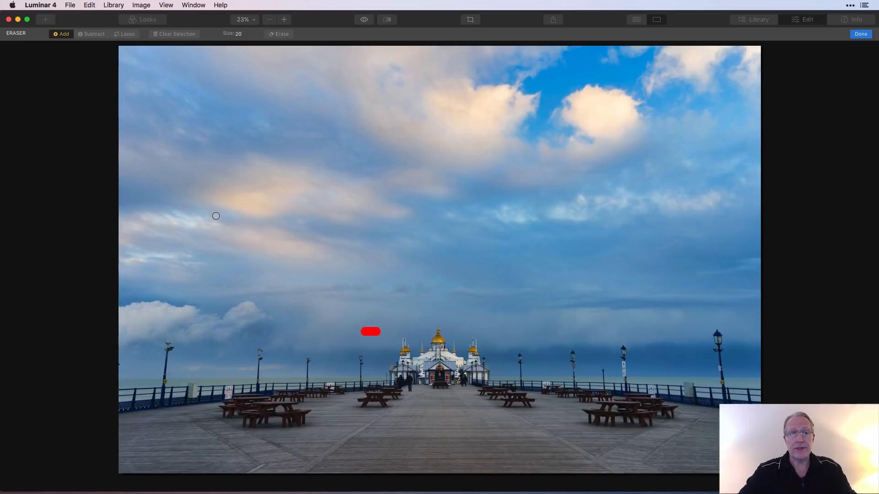
{"action": "left_click", "coordinate": [277, 34]}
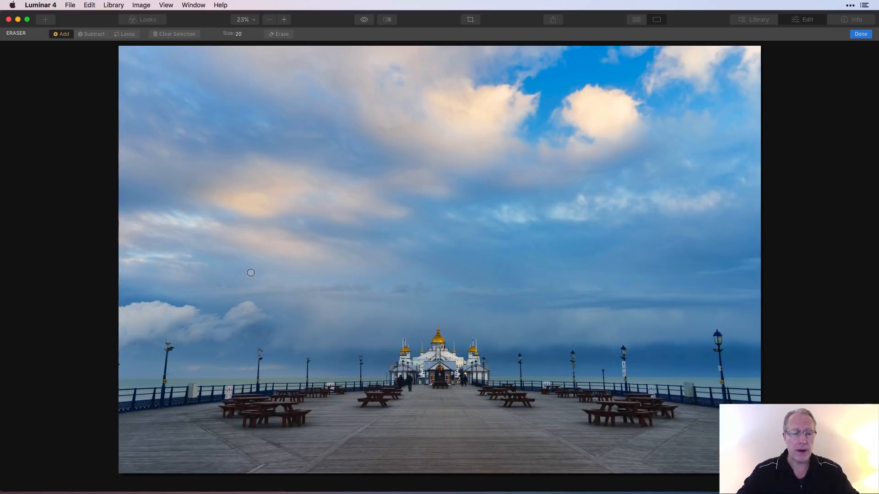
- Mark the leftmost lamp post above the railing and the small dark spot at the photo's left edge, and erase both
{"action": "left_click", "coordinate": [164, 337]}
{"action": "mouse_move", "coordinate": [164, 337]}
{"action": "left_mouse_down"}
{"action": "mouse_move", "coordinate": [172, 344]}
{"action": "mouse_move", "coordinate": [163, 382]}
{"action": "left_mouse_up"}
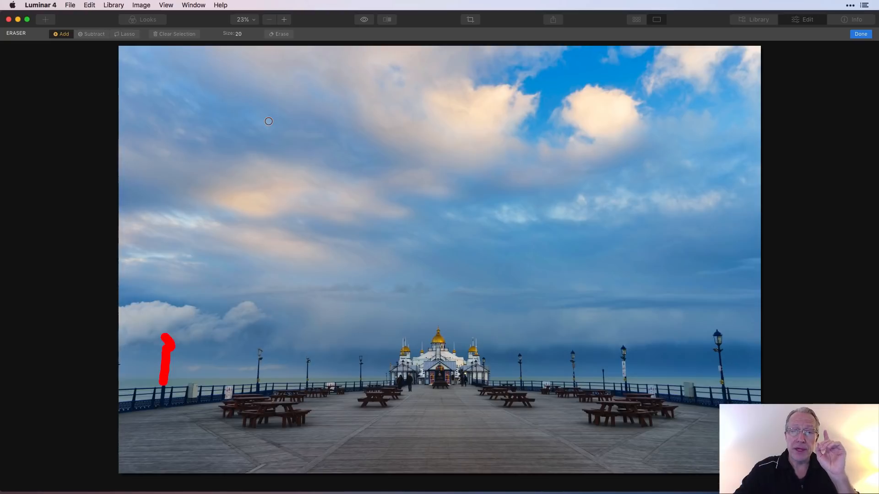
{"action": "left_click", "coordinate": [285, 20]}
{"action": "left_click", "coordinate": [285, 19]}
{"action": "scroll", "coordinate": [251, 245], "scroll_direction": "left", "scroll_amount": 5}
{"action": "scroll", "coordinate": [251, 245], "scroll_direction": "down", "scroll_amount": 4}
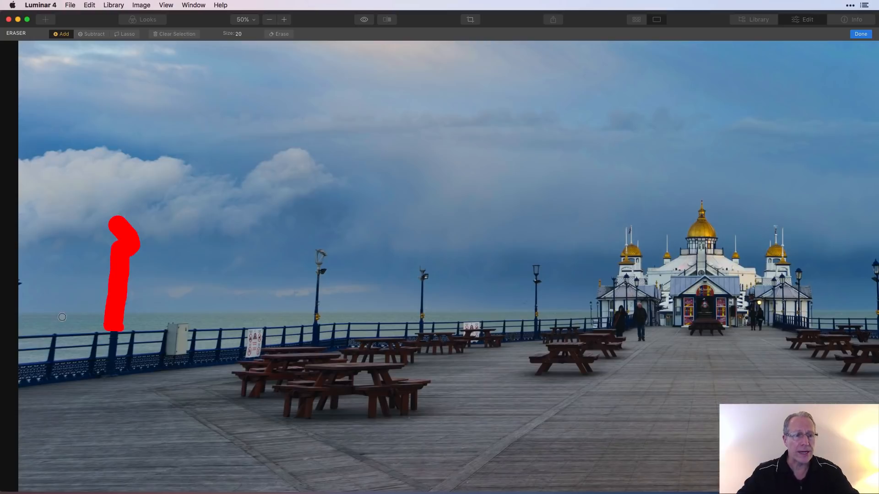
{"action": "left_click_drag", "start_coordinate": [18, 284], "coordinate": [19, 280]}
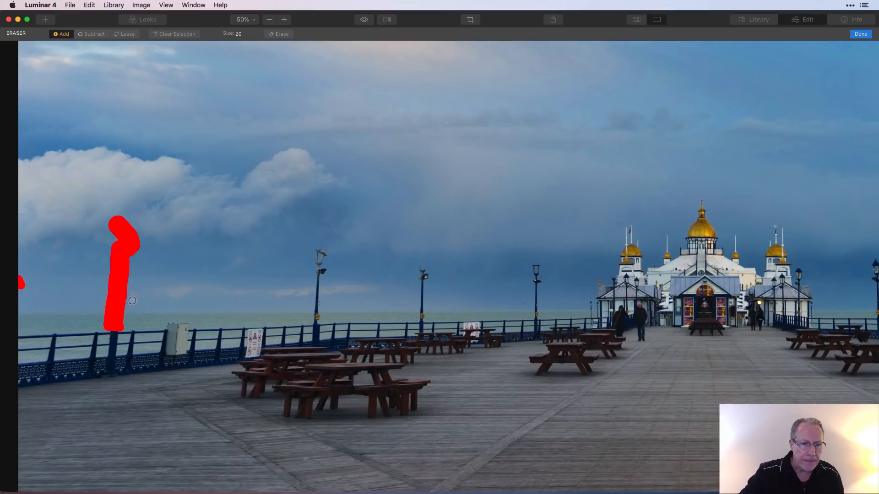
{"action": "left_click_drag", "start_coordinate": [131, 302], "coordinate": [126, 304]}
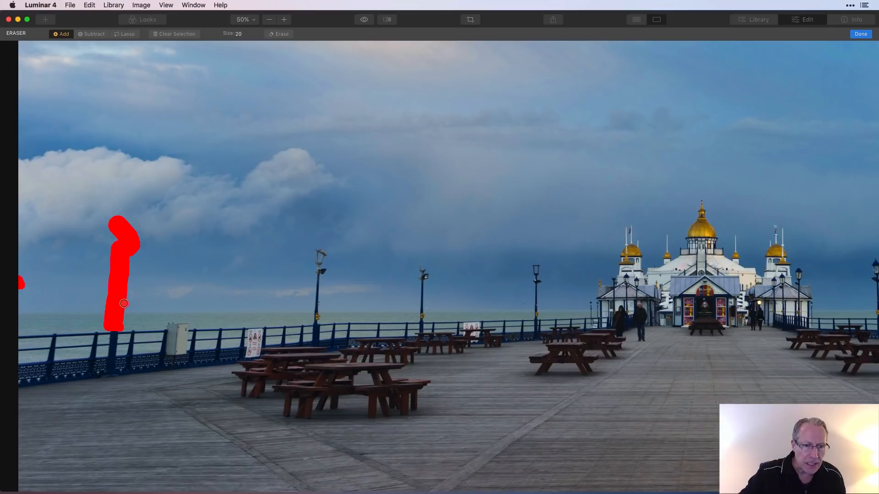
{"action": "left_click", "coordinate": [280, 34]}
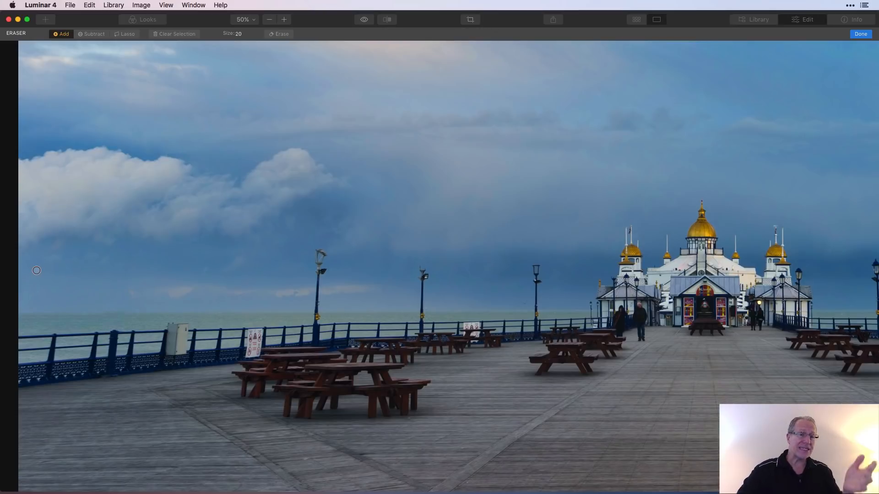
- Compare the erased photo with the original at 50% zoom and at full view, and finish the Eraser session
{"action": "left_click", "coordinate": [366, 21]}
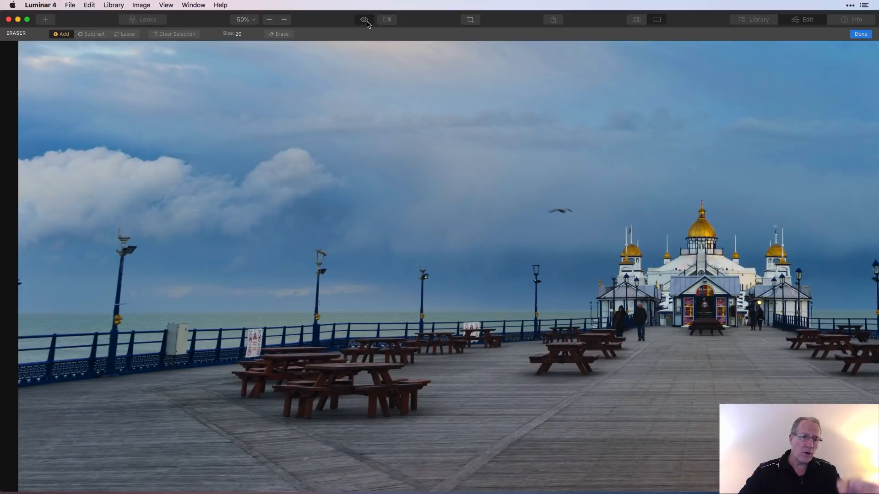
{"action": "left_click", "coordinate": [367, 21]}
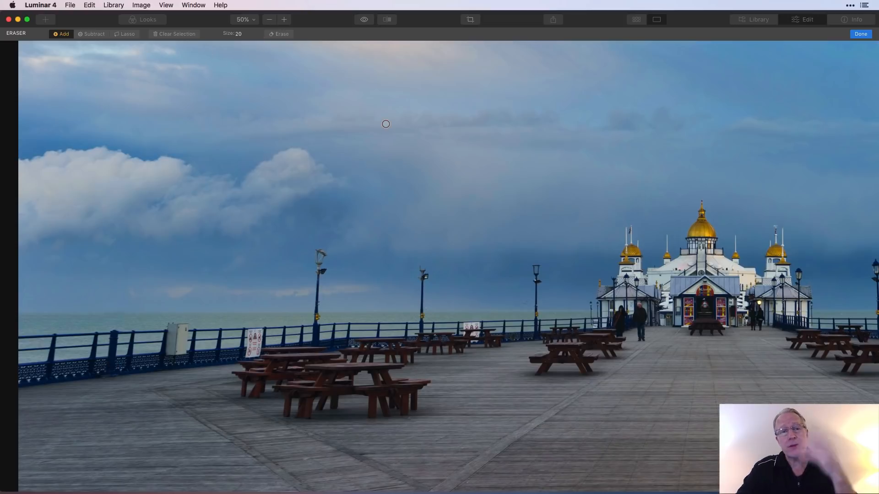
{"action": "left_click", "coordinate": [253, 21]}
{"action": "left_click", "coordinate": [256, 31]}
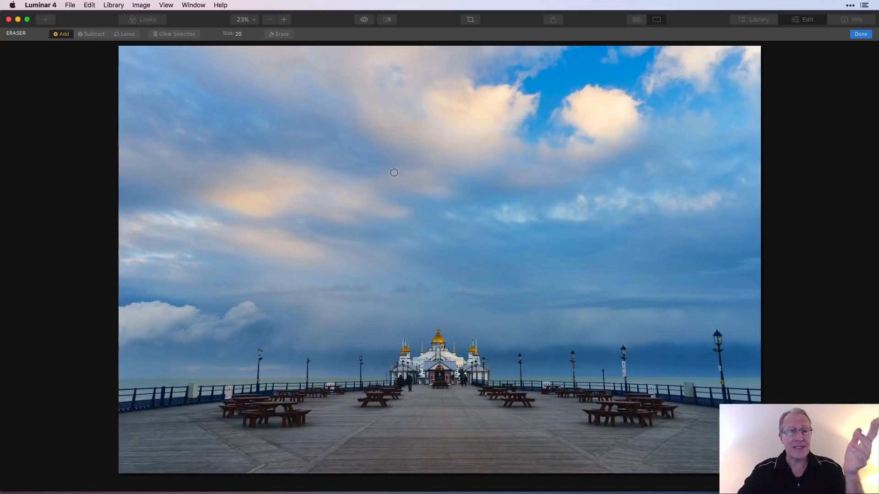
{"action": "left_click", "coordinate": [366, 21]}
{"action": "left_click", "coordinate": [366, 21]}
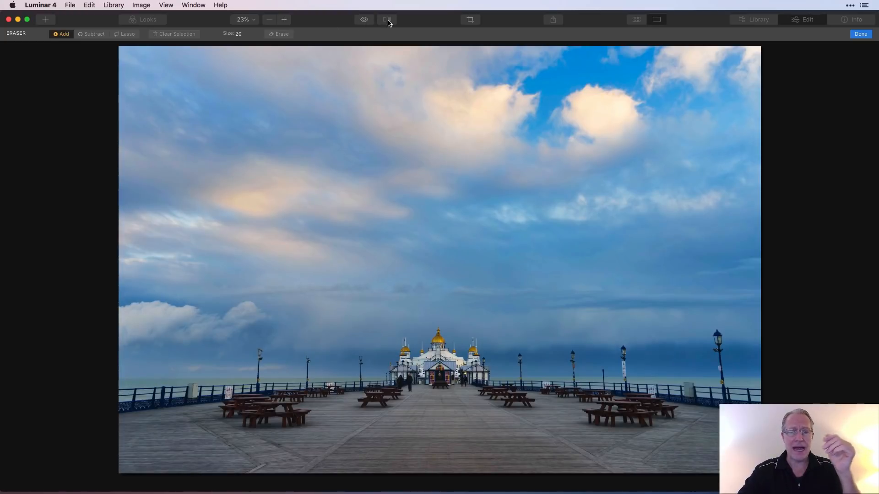
{"action": "left_click", "coordinate": [862, 34]}
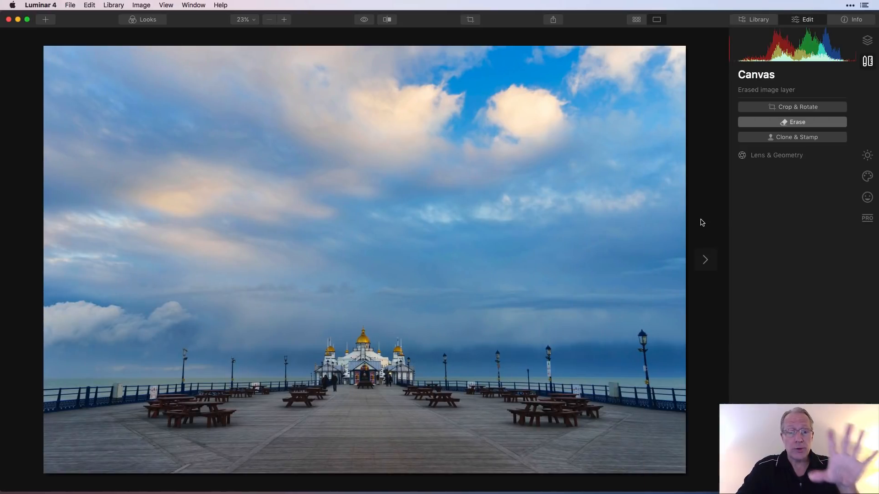
- Examine the Erased image layer by hiding and showing it, and view the choices for adding a new layer
{"action": "left_click", "coordinate": [870, 41]}
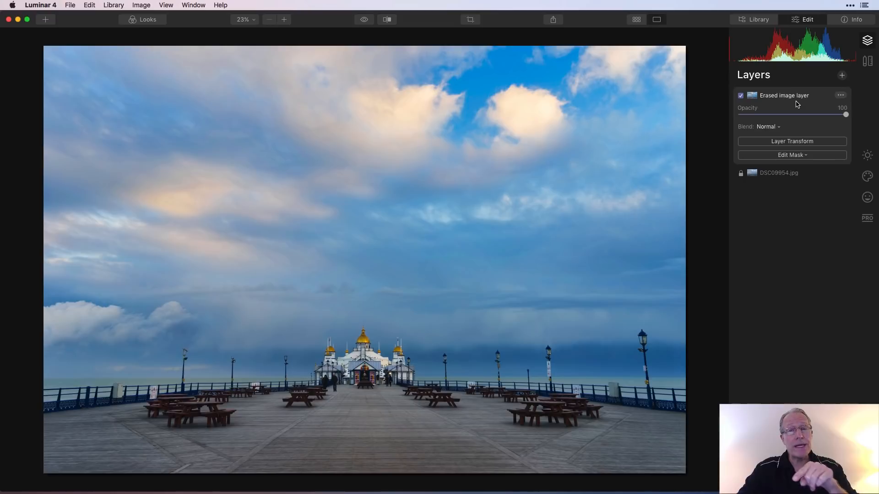
{"action": "left_click", "coordinate": [741, 97]}
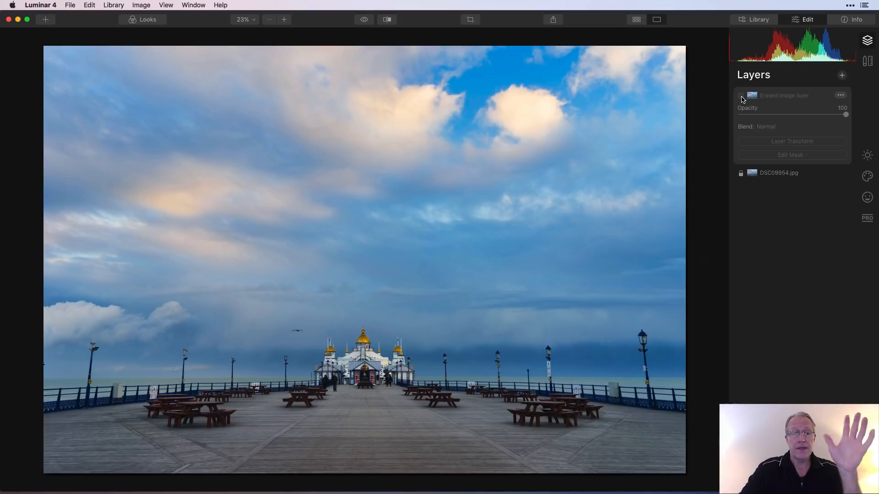
{"action": "left_click", "coordinate": [741, 97]}
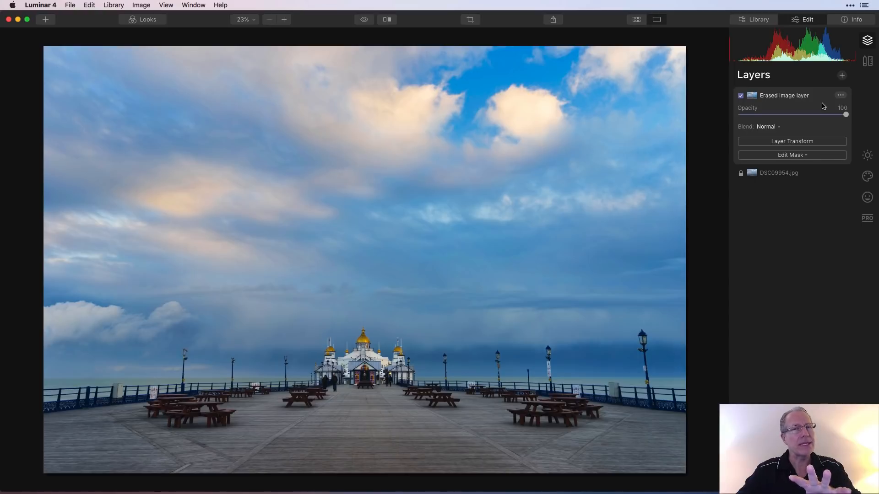
{"action": "left_click", "coordinate": [842, 76]}
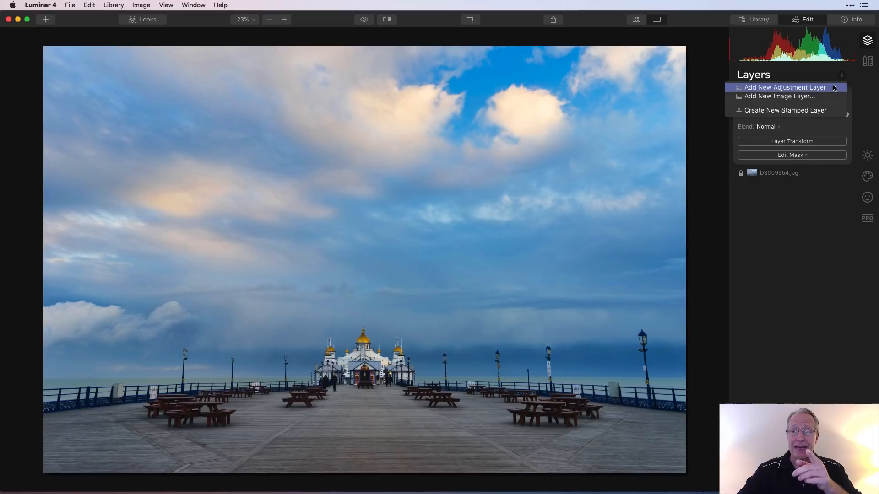
{"action": "left_click", "coordinate": [821, 80]}
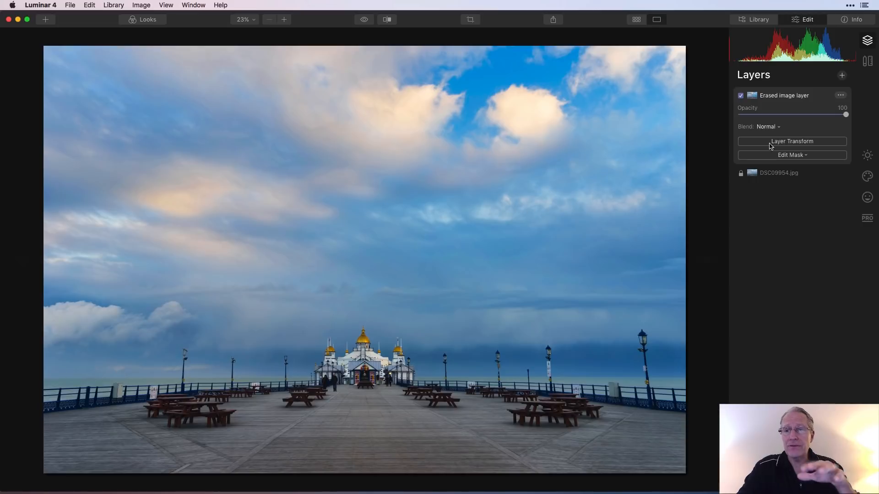
{"action": "left_click", "coordinate": [741, 97]}
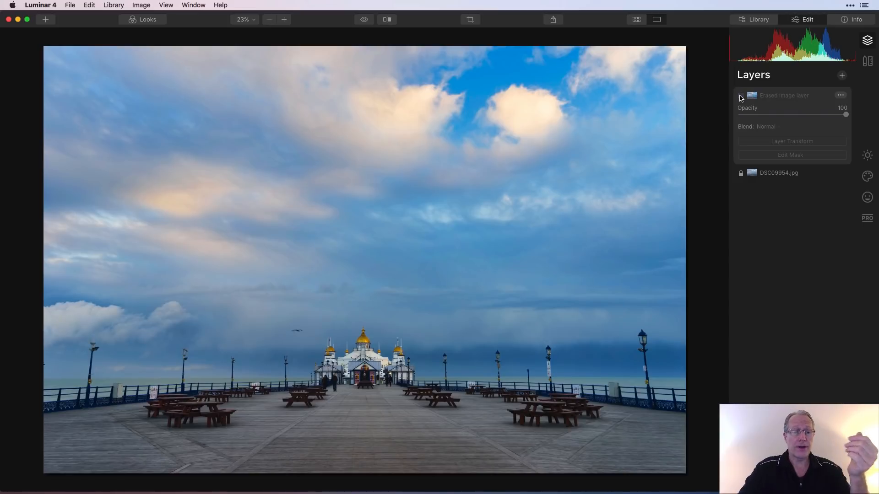
{"action": "left_click", "coordinate": [740, 97]}
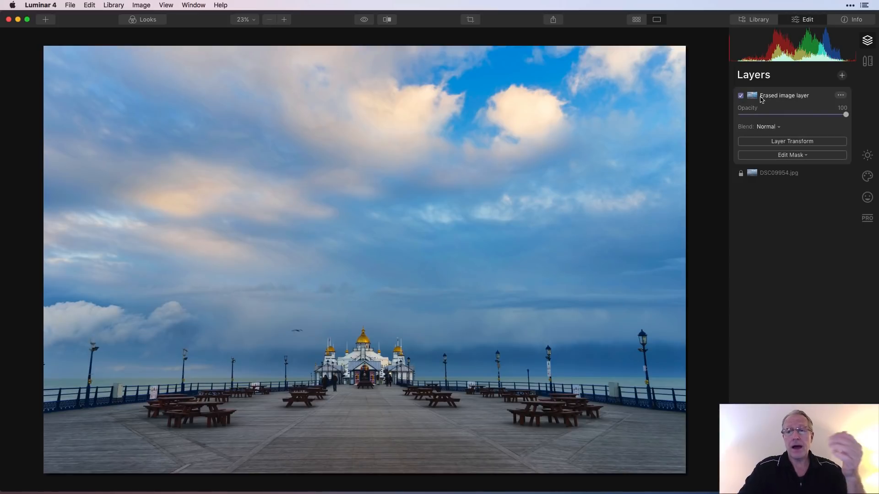
- Delete the Erased image layer, keeping only the DSC09954.jpg base layer
{"action": "left_click", "coordinate": [841, 95]}
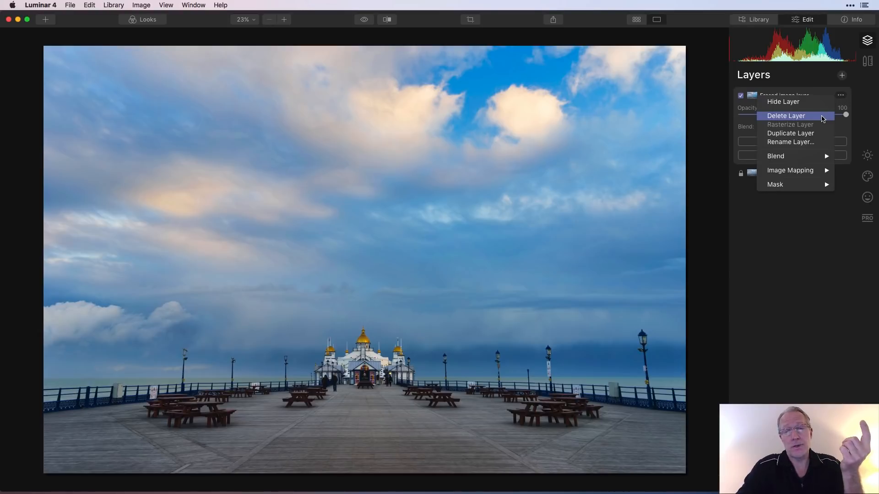
{"action": "left_click", "coordinate": [792, 274]}
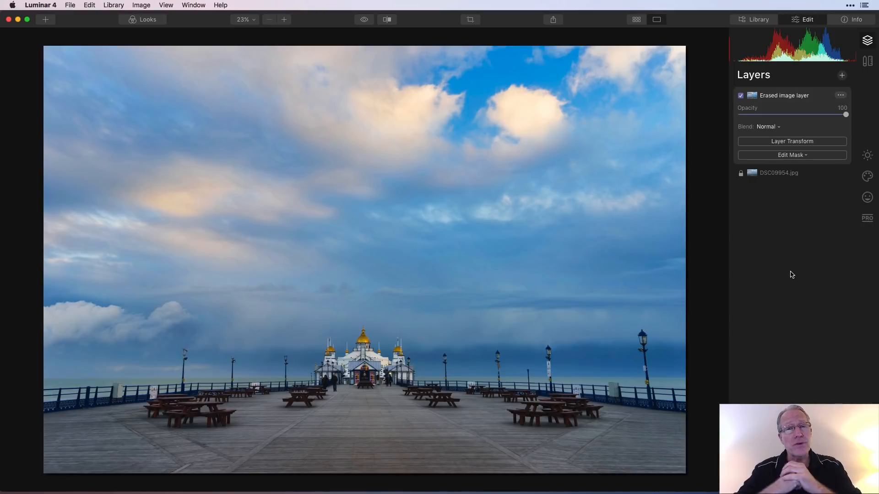
{"action": "left_click", "coordinate": [840, 94]}
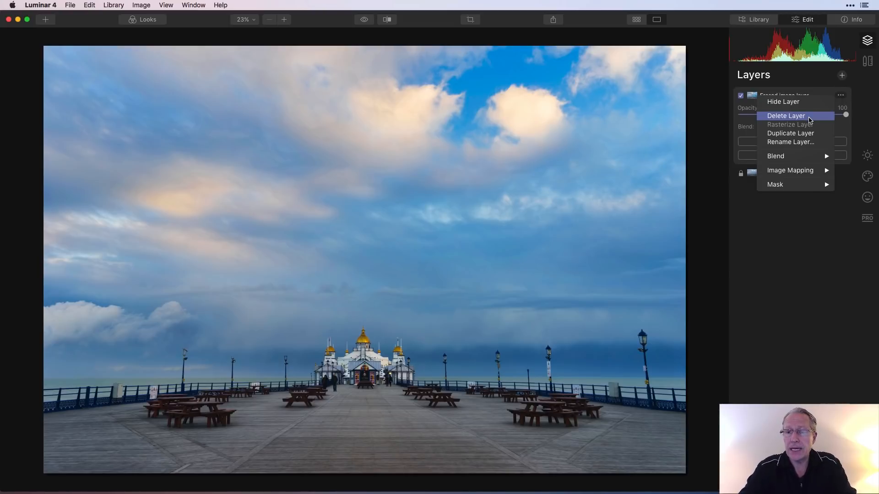
{"action": "left_click", "coordinate": [809, 117]}
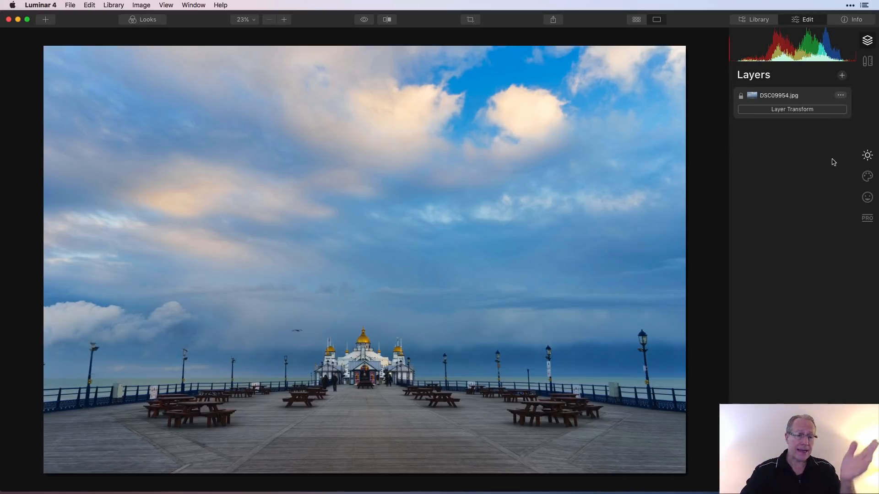
- Reopen the Eraser on DSC09954.jpg, mark the flying bird beside the pier building, and erase it
{"action": "left_click", "coordinate": [867, 61]}
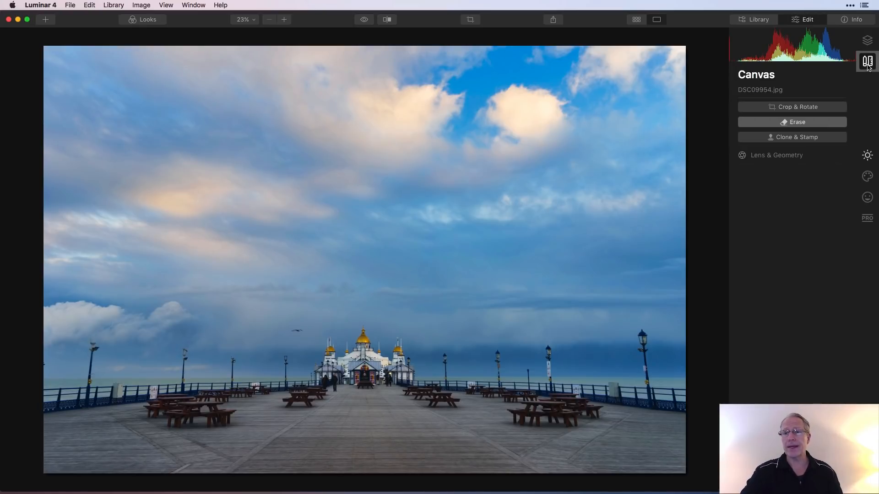
{"action": "left_click", "coordinate": [787, 122]}
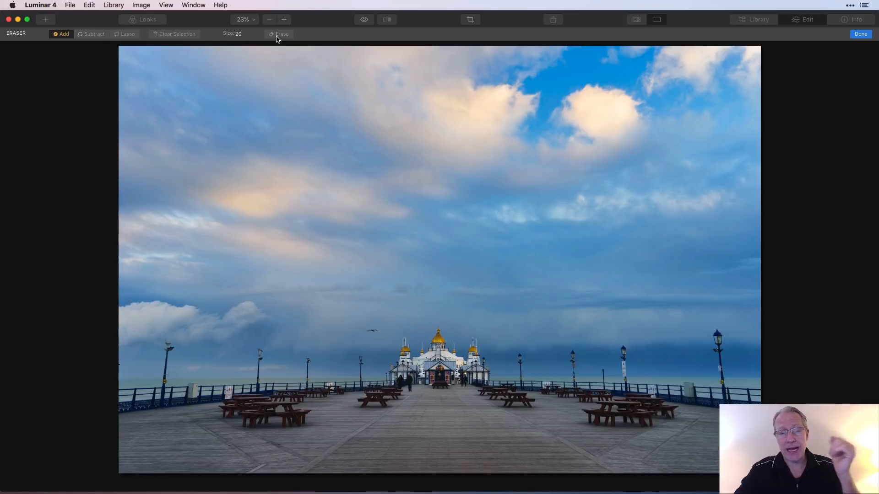
{"action": "left_click_drag", "start_coordinate": [362, 331], "coordinate": [384, 331]}
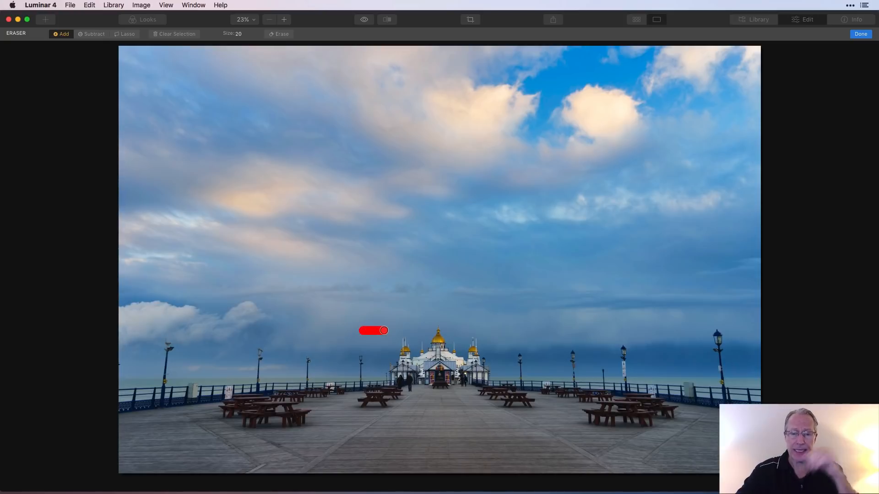
{"action": "left_click", "coordinate": [282, 35]}
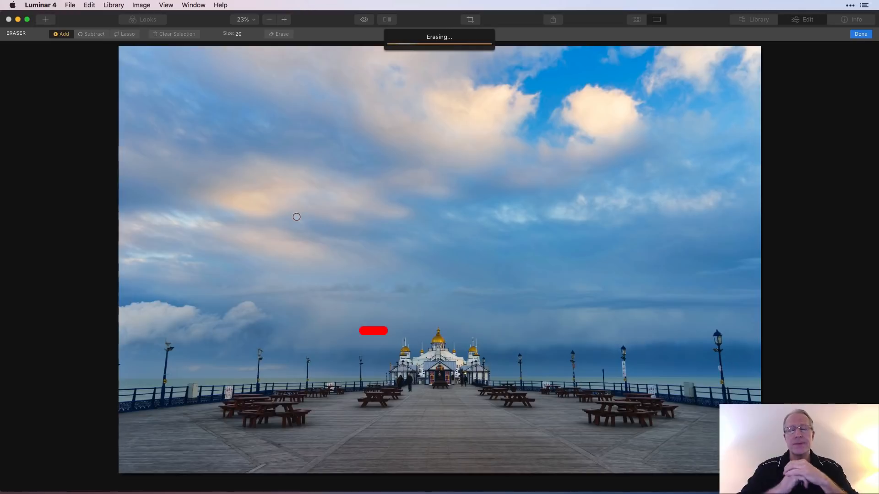